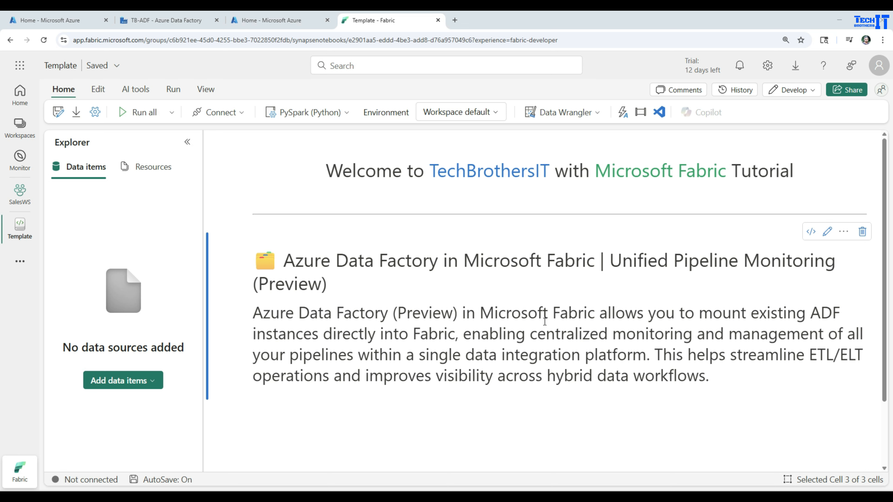
left_click(283, 21)
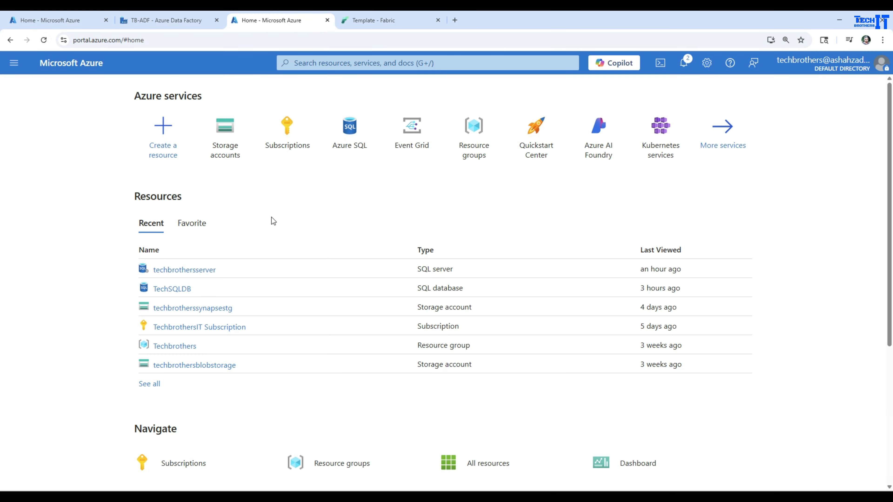
left_click(465, 155)
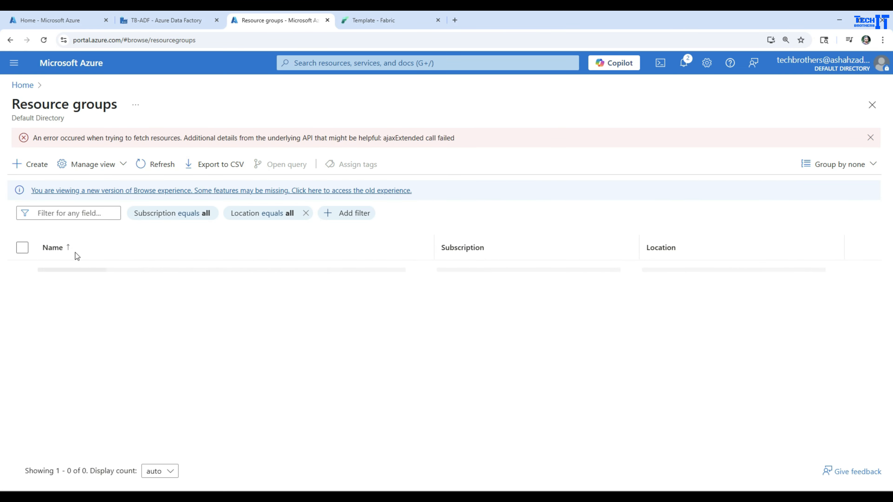
left_click(870, 140)
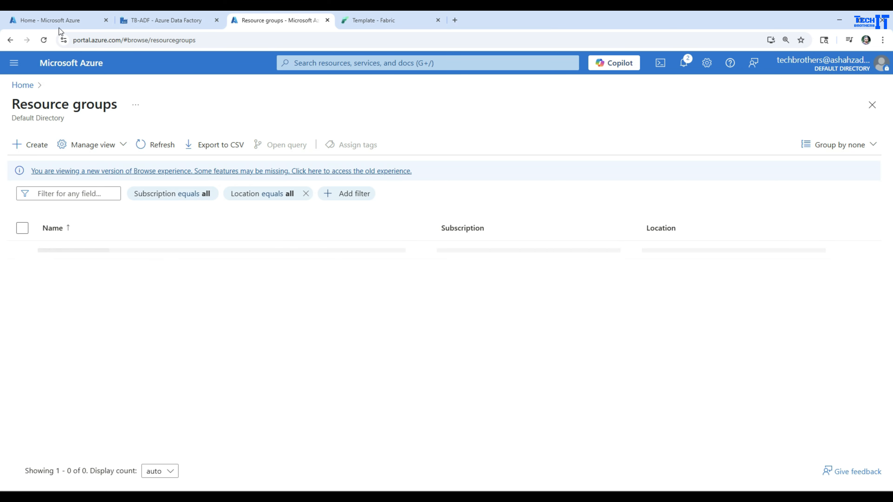
- In the other Azure portal session, launch the studio for TB-ADF in the Techbrothers resource group and list its pipelines
left_click(69, 21)
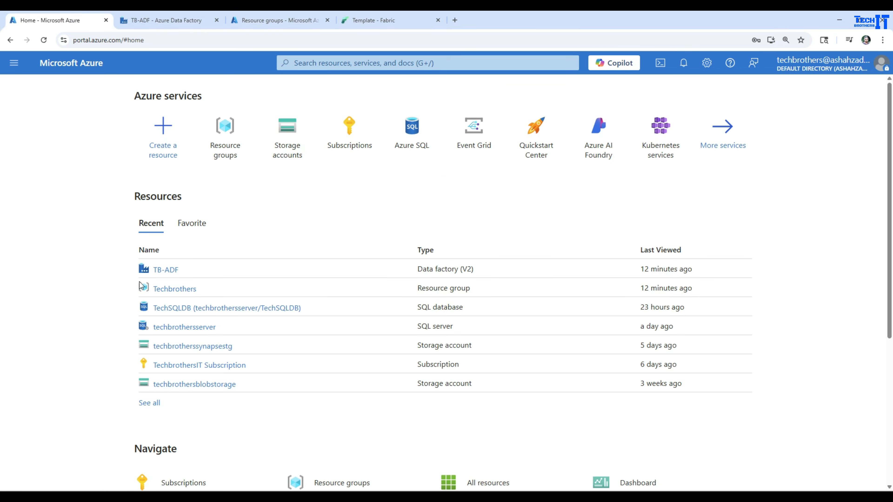
left_click(185, 289)
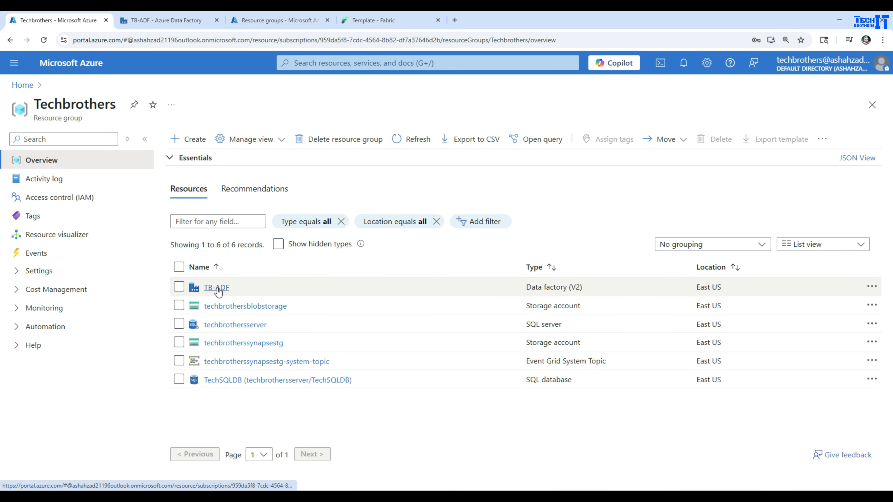
left_click(217, 288)
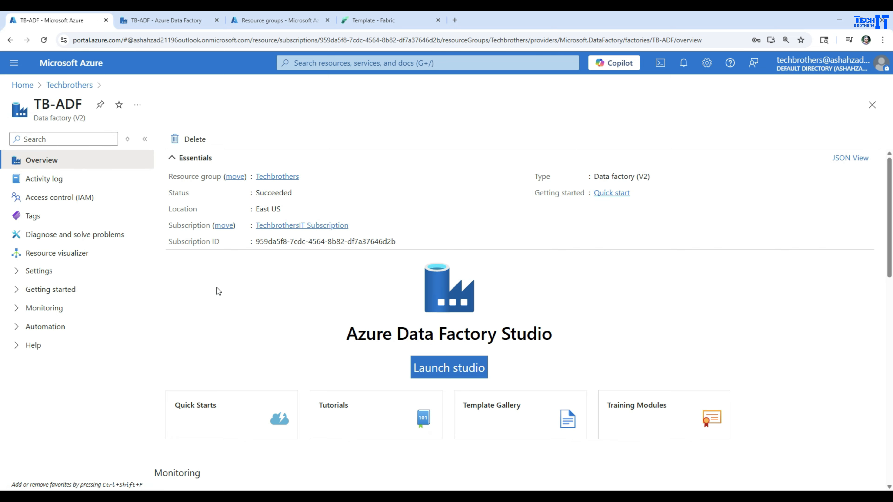
left_click(439, 367)
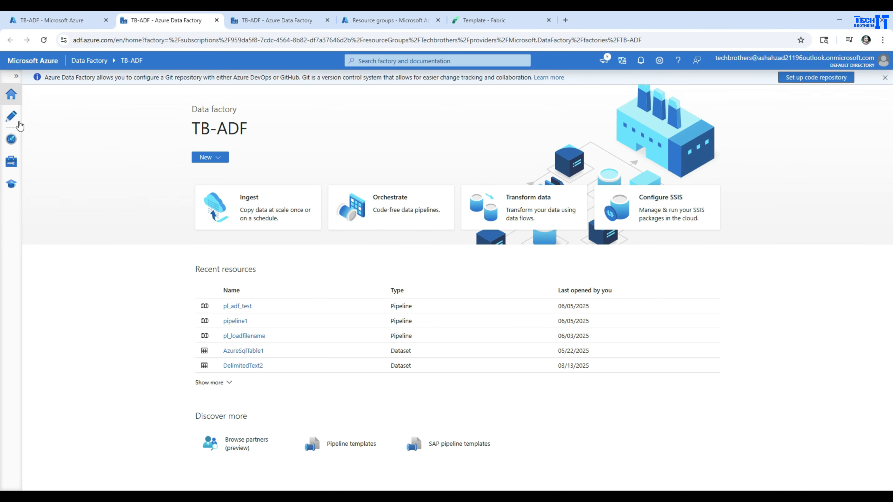
left_click(13, 121)
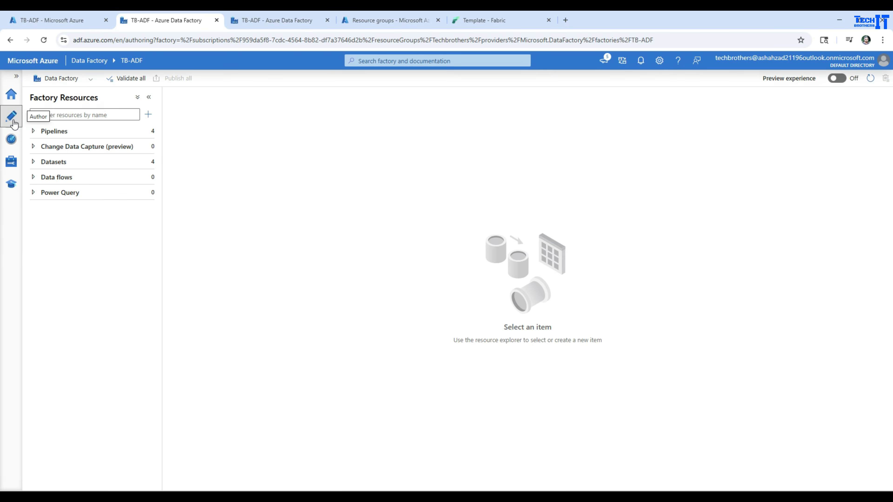
left_click(34, 132)
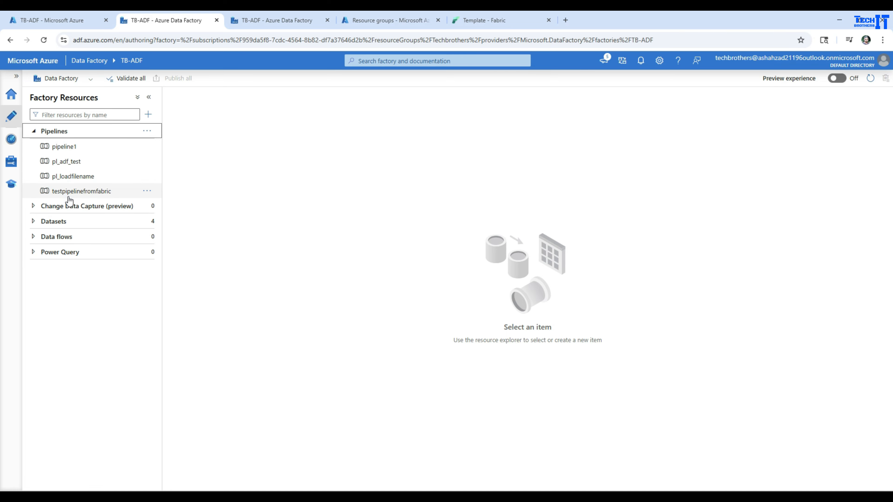
- Switch to Microsoft Fabric and start a new Azure Data Factory (preview) item in the SalesWS workspace
left_click(490, 21)
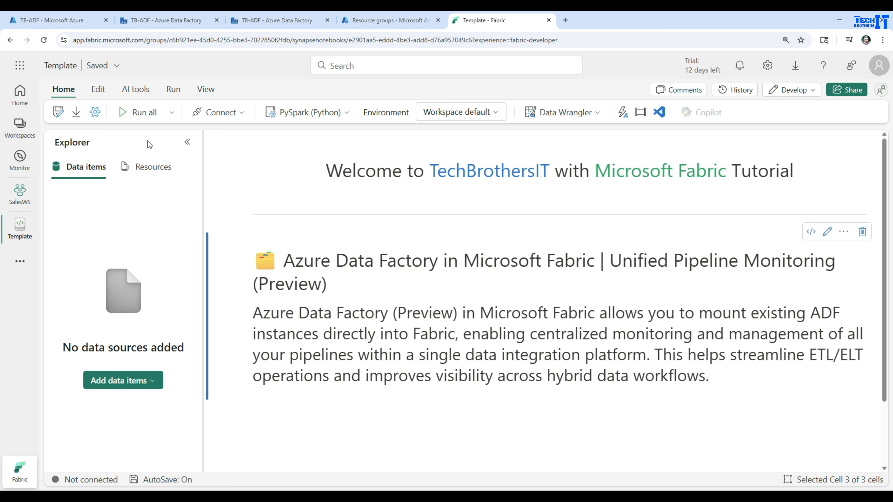
left_click(20, 199)
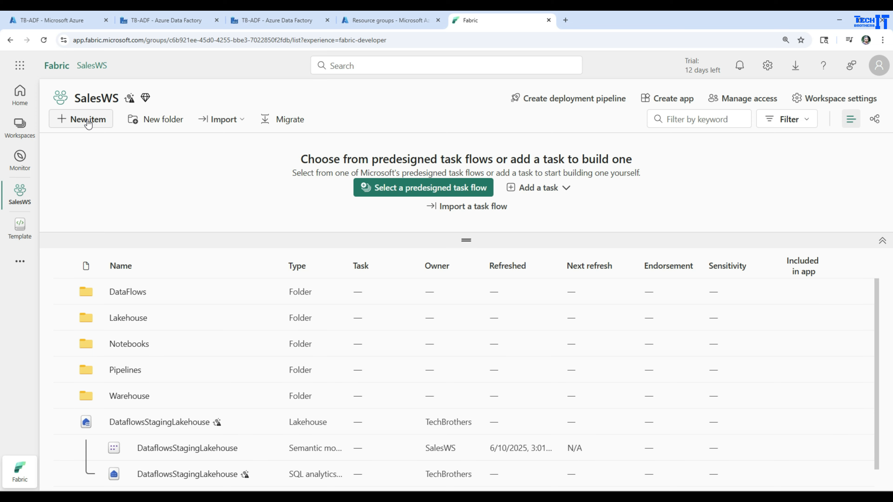
left_click(87, 120)
left_click(814, 125)
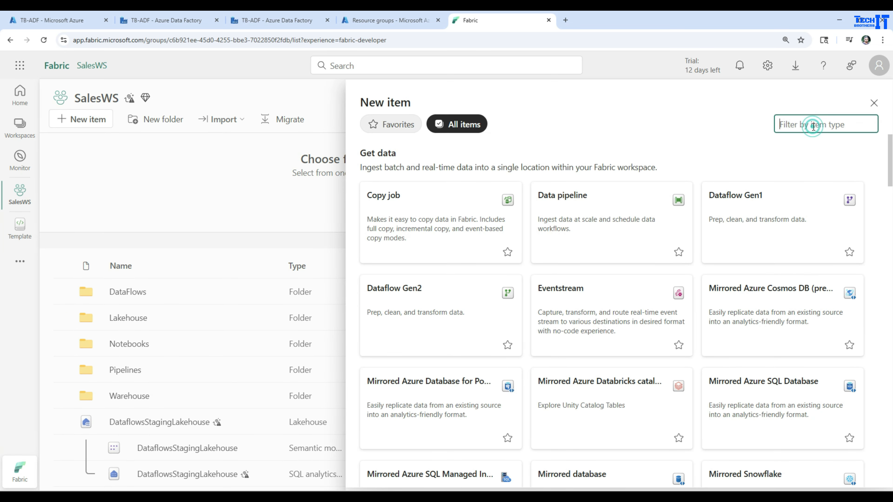
type("fact")
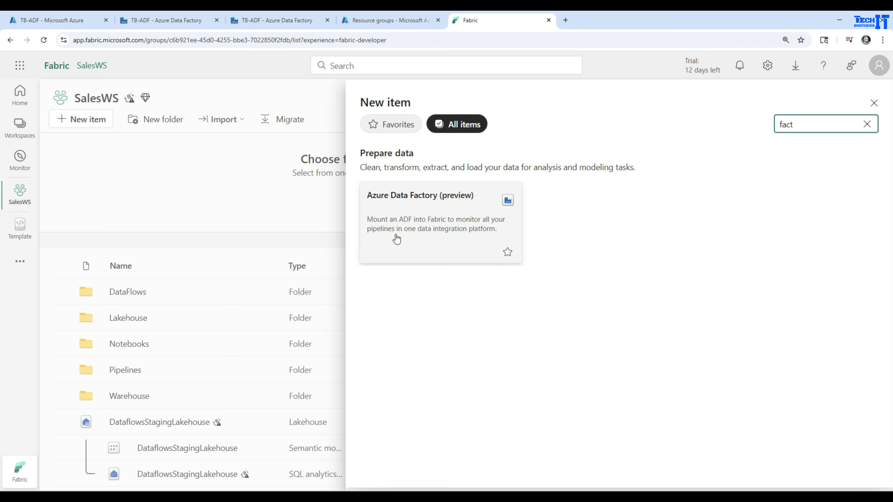
left_click(445, 230)
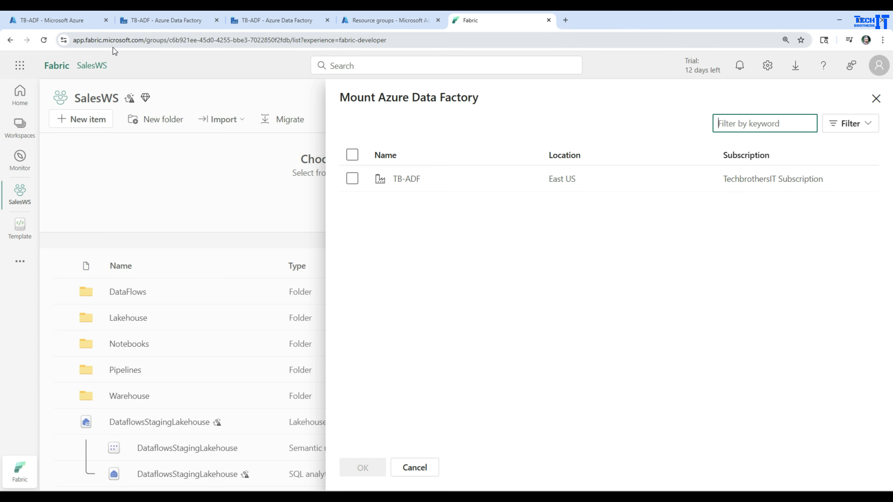
- Mount the TB-ADF data factory into the workspace after checking the signed-in account, and open the mounted factory
left_click(879, 65)
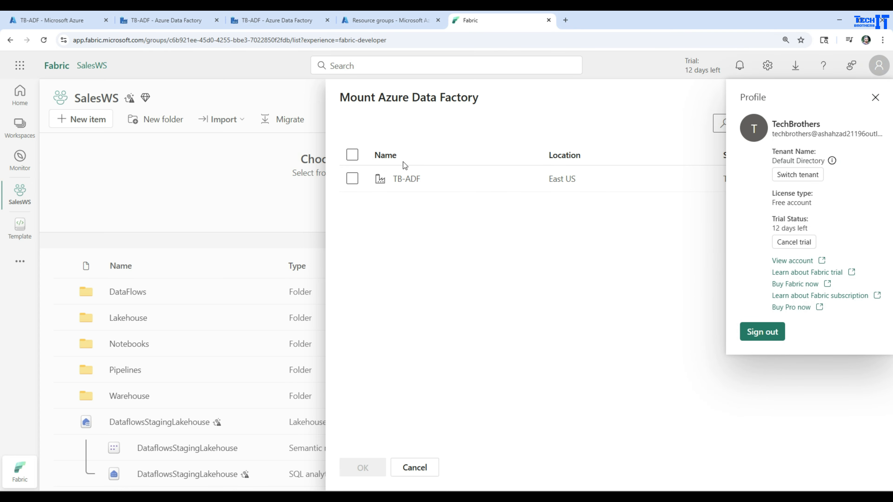
left_click(502, 241)
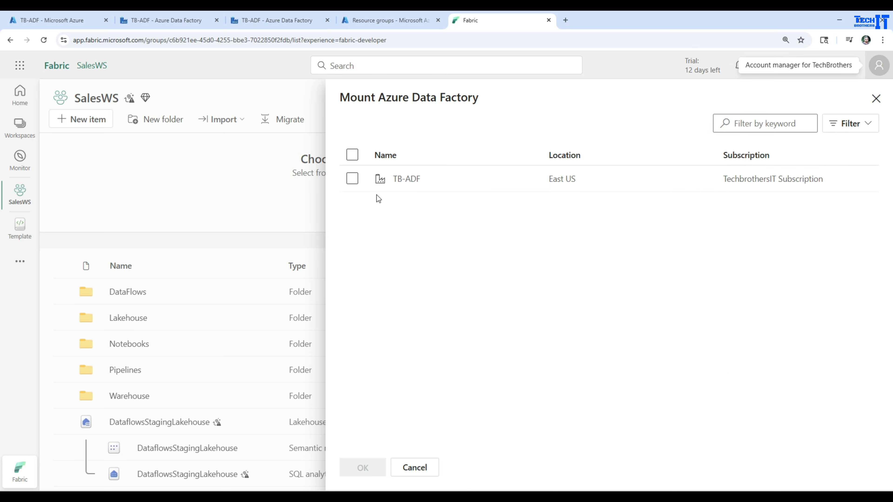
left_click(352, 178)
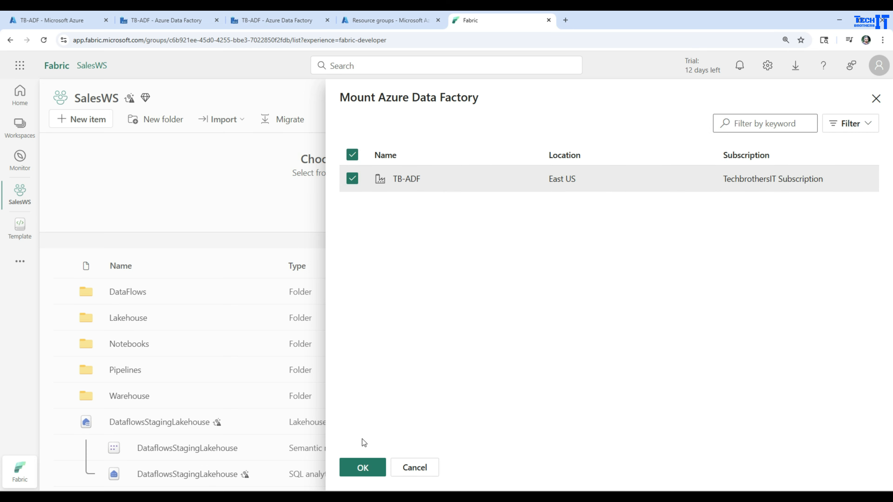
left_click(351, 469)
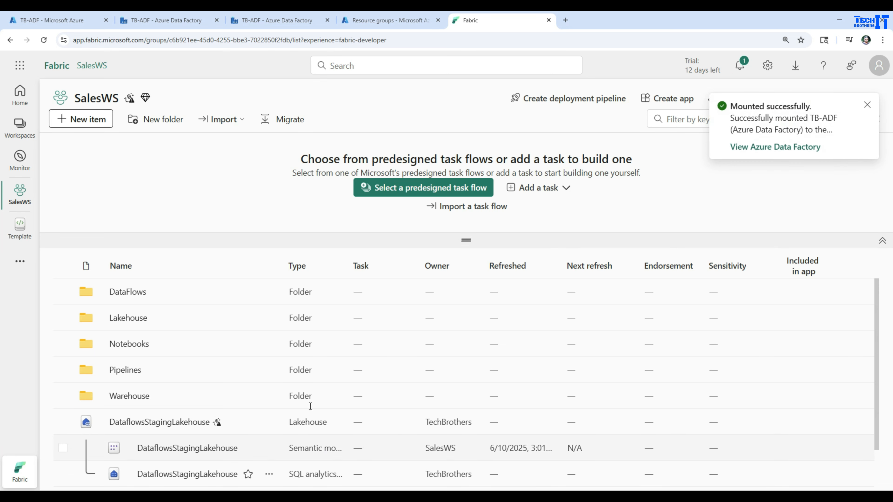
left_click(755, 153)
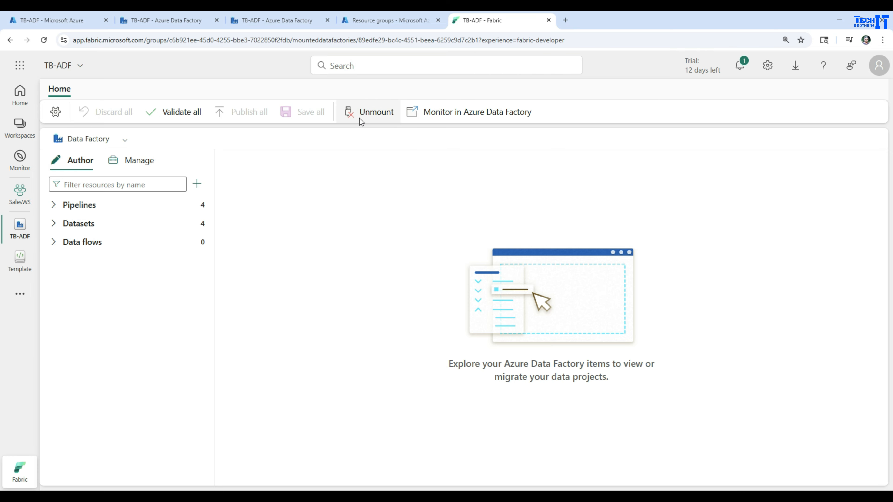
- View the factory's pipeline runs in Azure Data Factory monitoring, and back in Fabric expand its pipelines, datasets and data flows
left_click(456, 113)
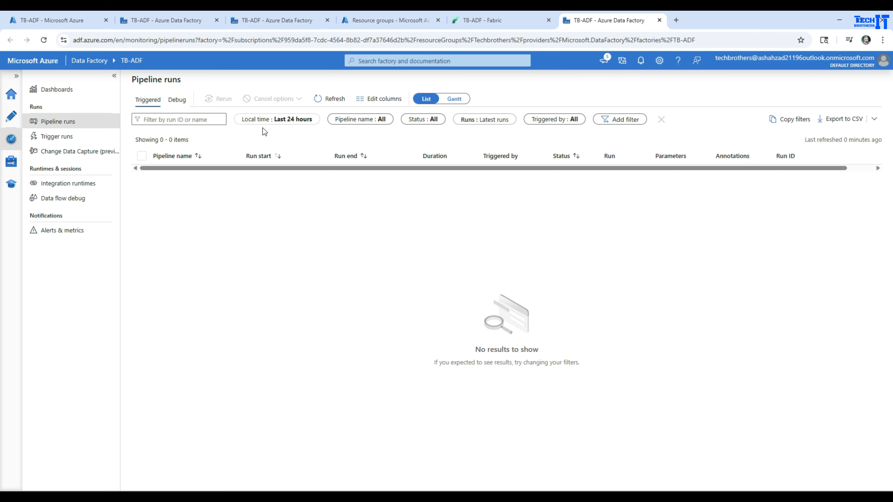
left_click(511, 24)
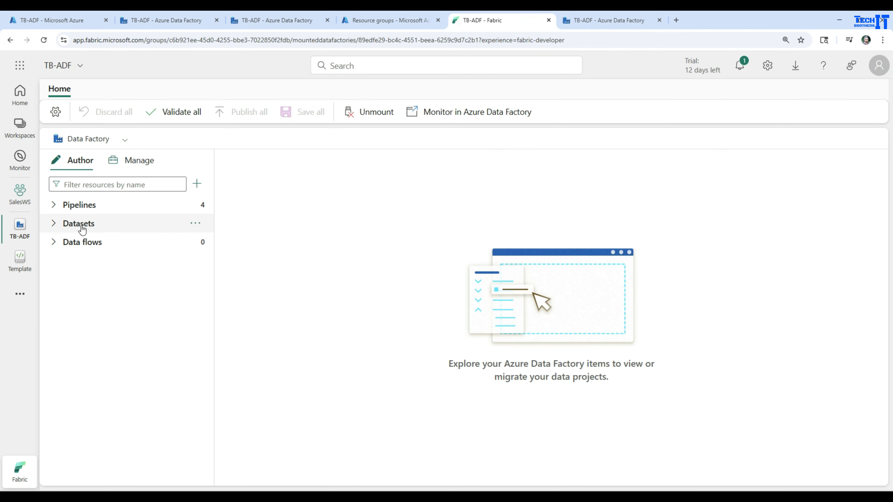
left_click(53, 206)
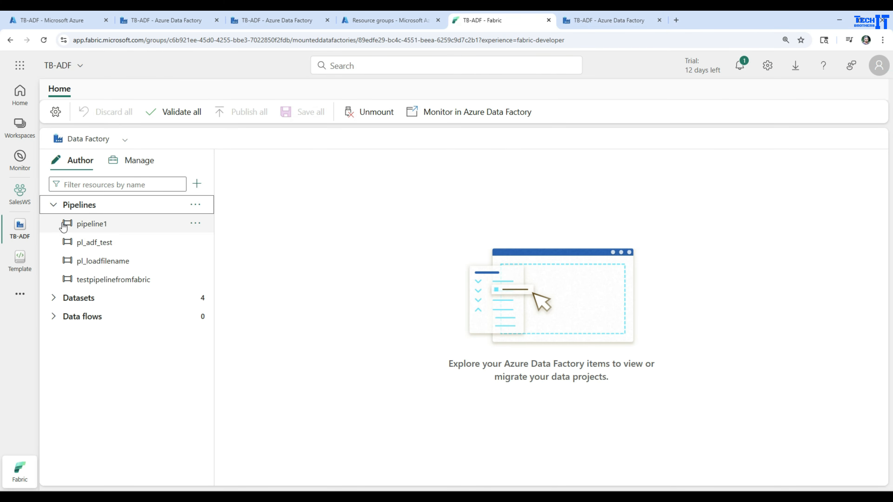
left_click(53, 298)
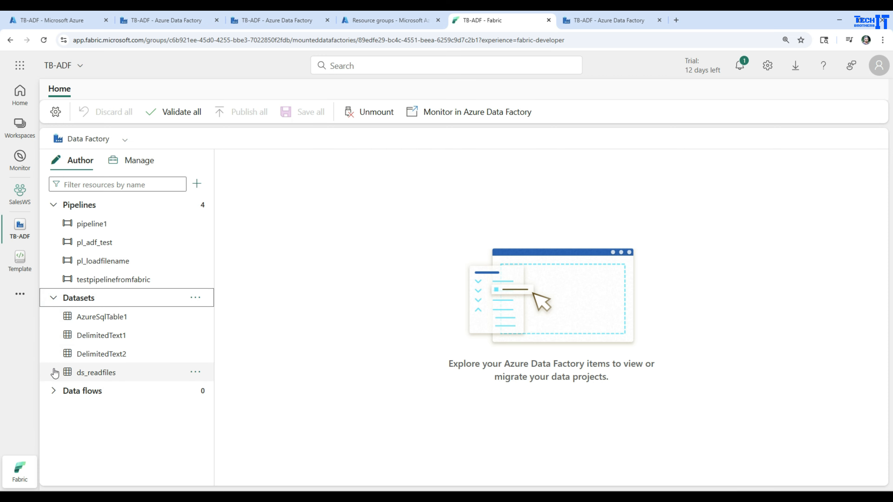
left_click(58, 394)
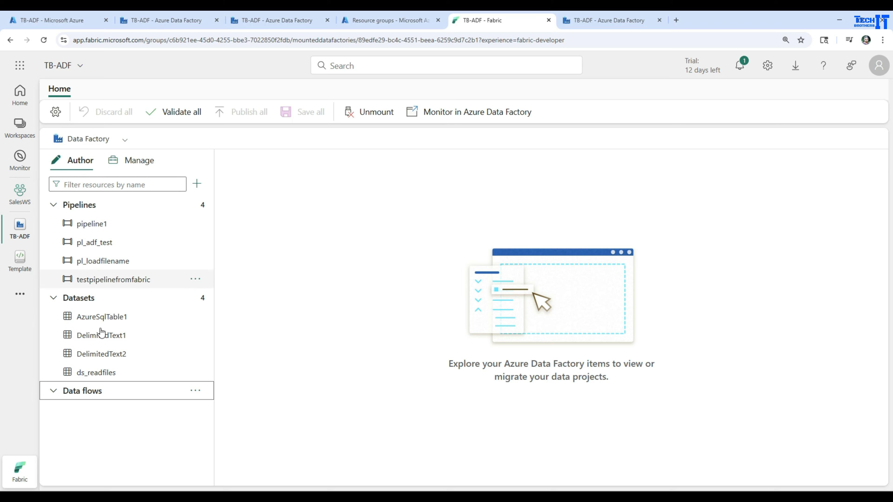
- Create a new pipeline in the mounted factory and name it pipeline2_from_fabric
left_click(197, 210)
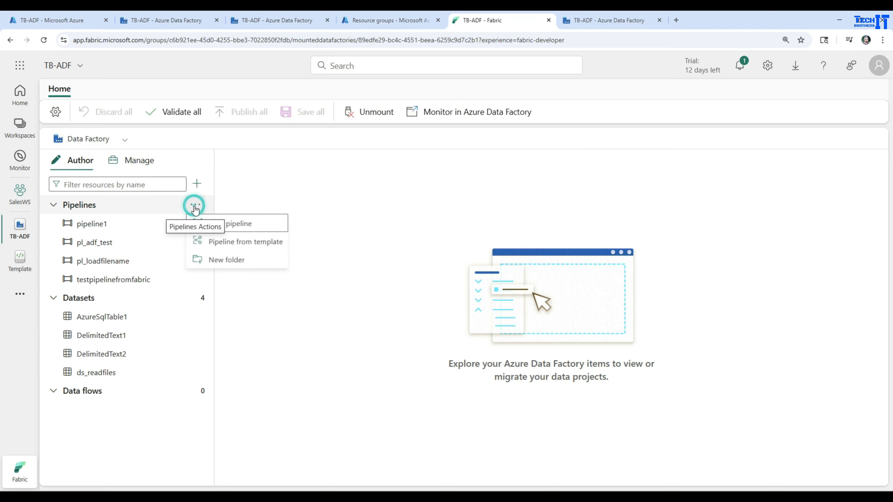
left_click(238, 228)
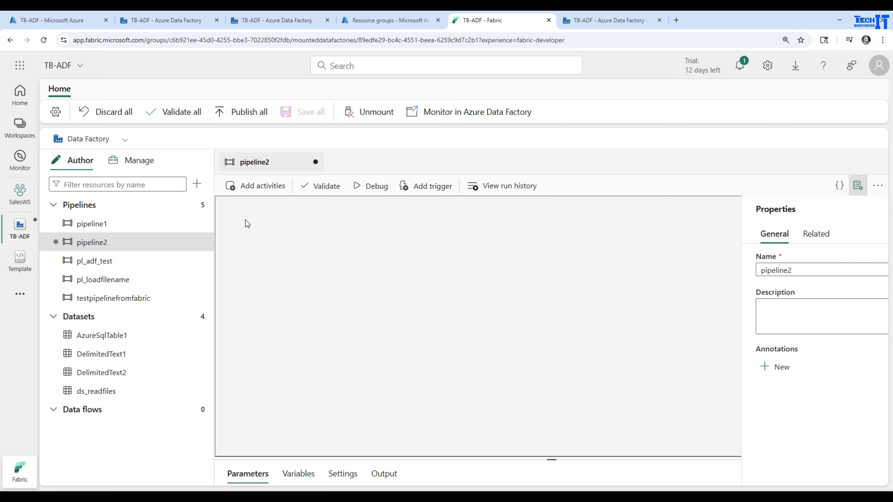
left_click(764, 271)
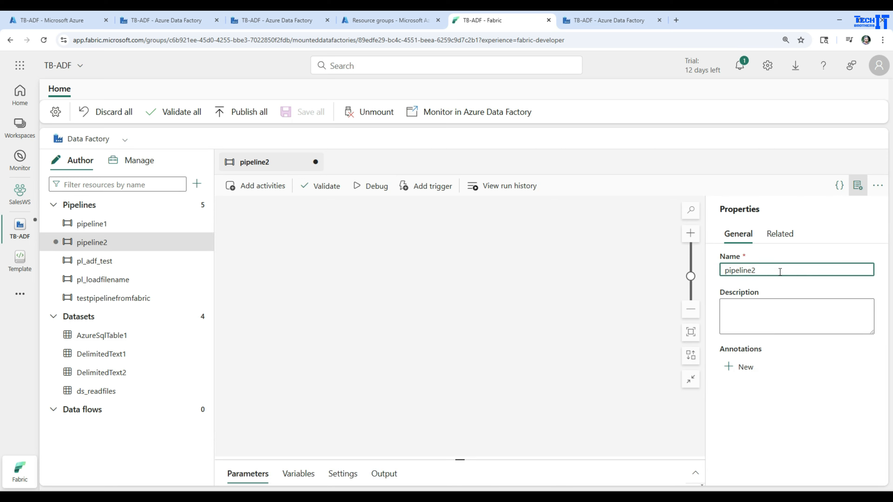
type("_from_fabric")
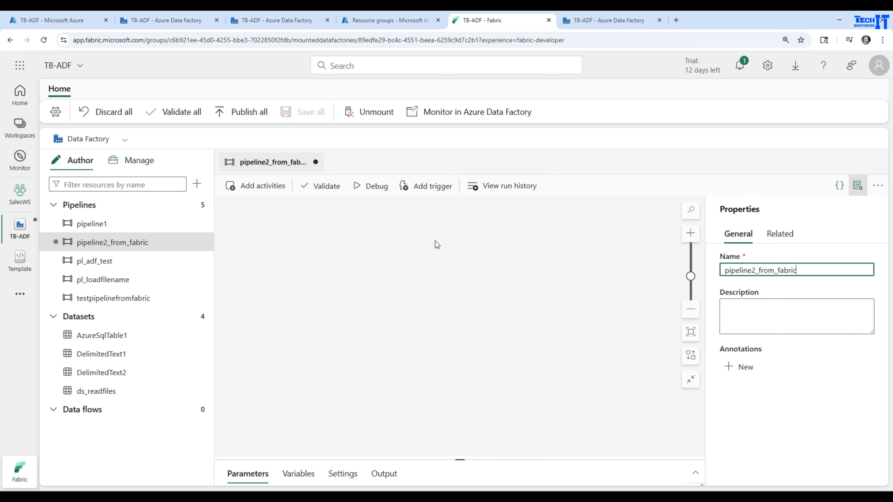
- Add a Wait activity to the pipeline2_from_fabric pipeline
left_click(273, 188)
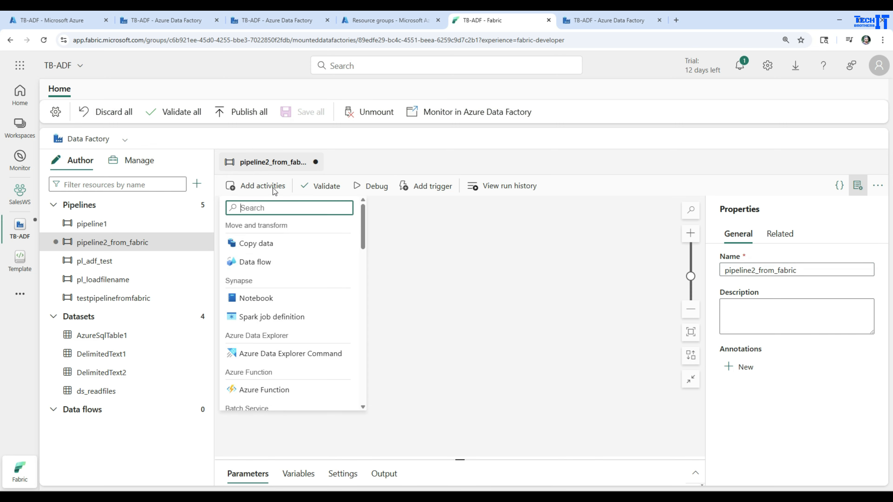
type("wait")
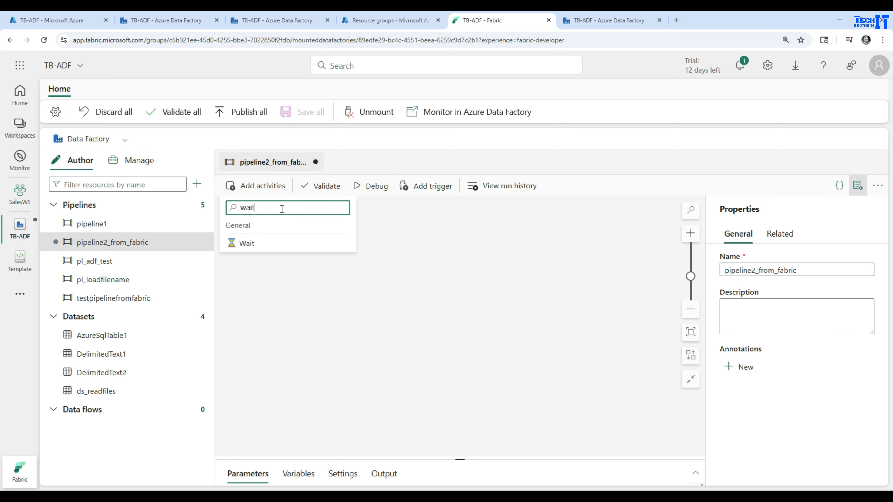
left_click(305, 240)
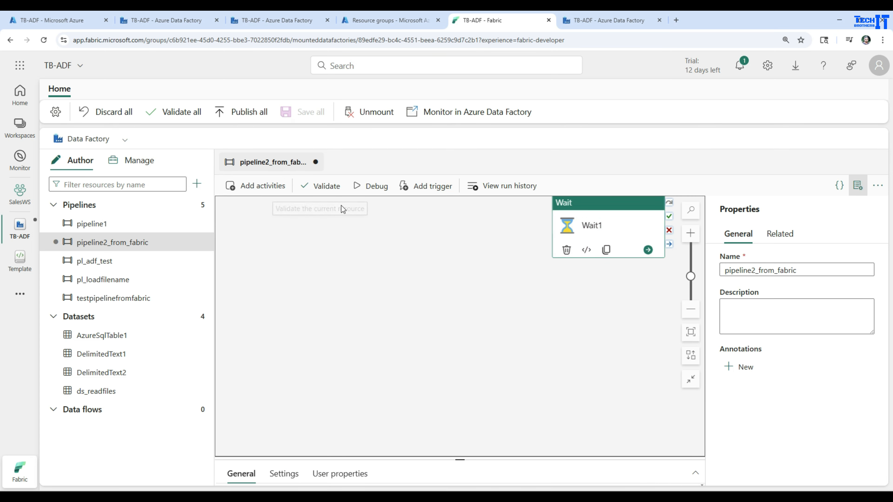
- Validate the pipeline2_from_fabric pipeline and run it in debug mode
left_click(330, 195)
left_click(727, 471)
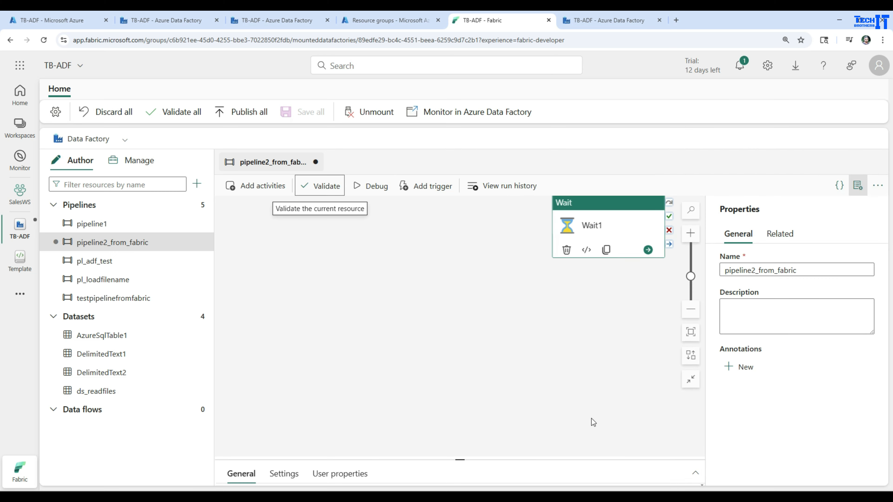
left_click(379, 187)
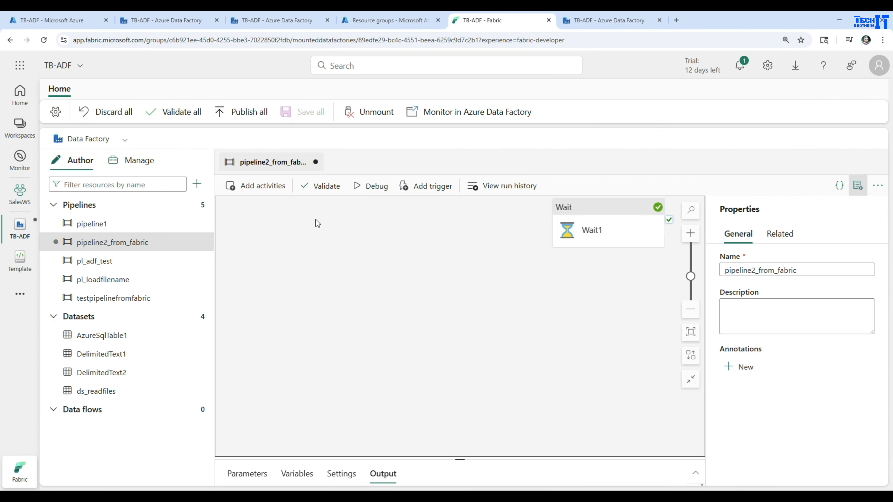
- Publish the pending pipeline2_from_fabric pipeline to the live factory
left_click(246, 116)
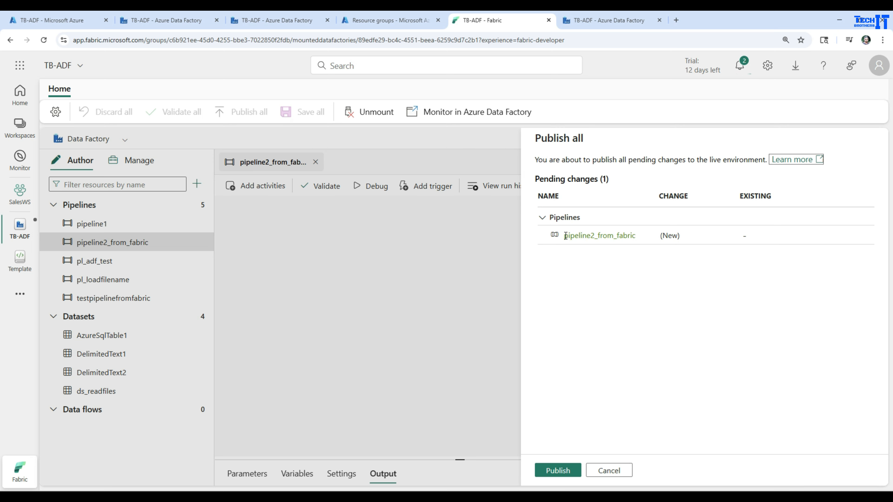
left_click_drag(565, 235, 639, 236)
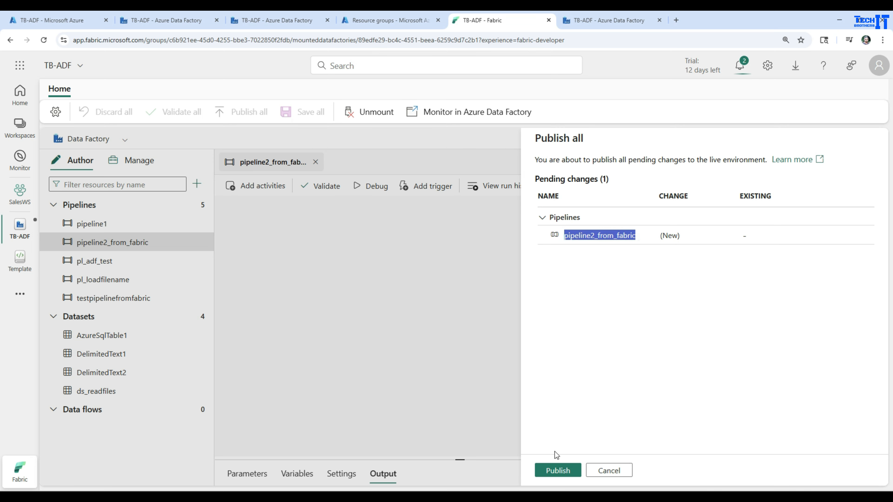
left_click(557, 470)
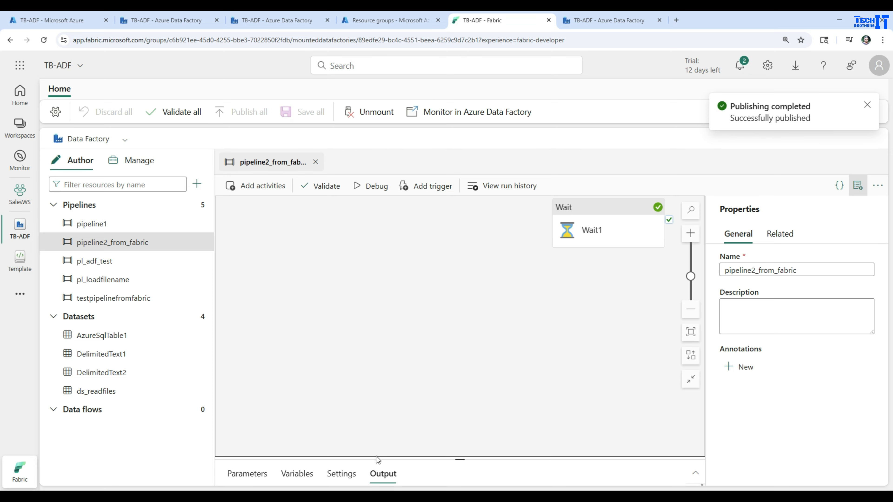
- Switch to Azure Data Factory, reload the TB-ADF factory's authoring view and open pipeline2_from_fabric from its pipelines
left_click(598, 21)
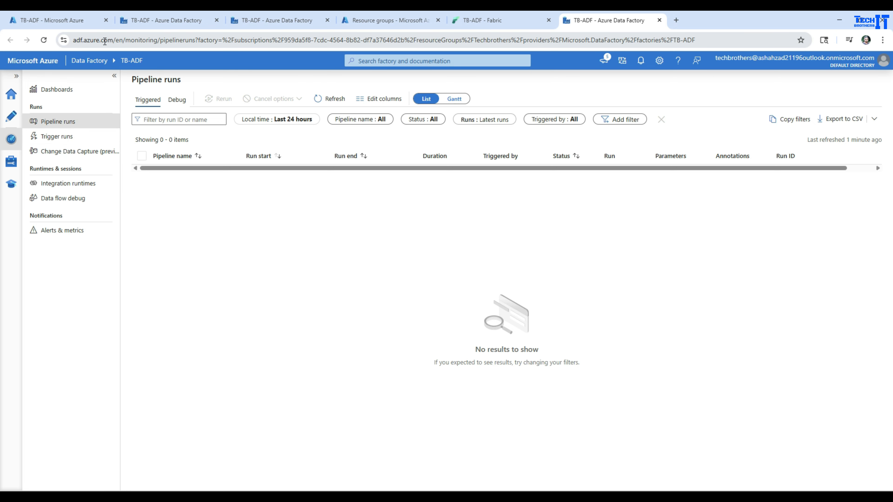
left_click(11, 118)
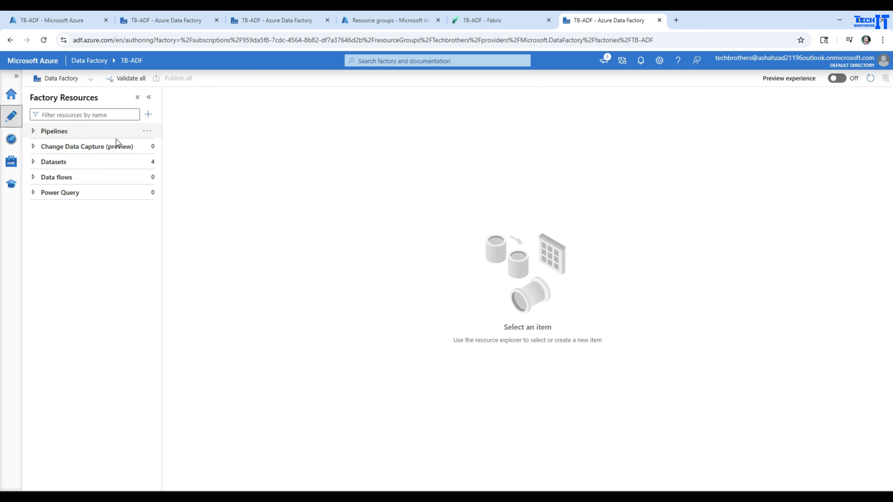
left_click(34, 131)
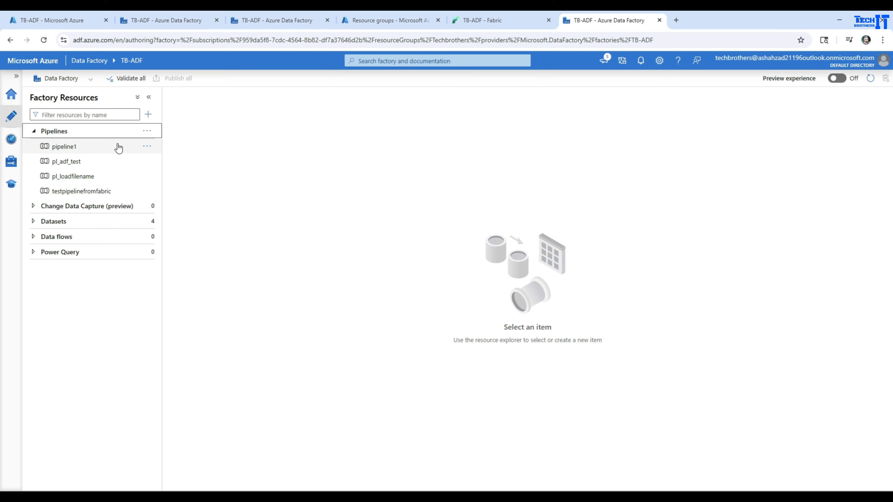
left_click(147, 131)
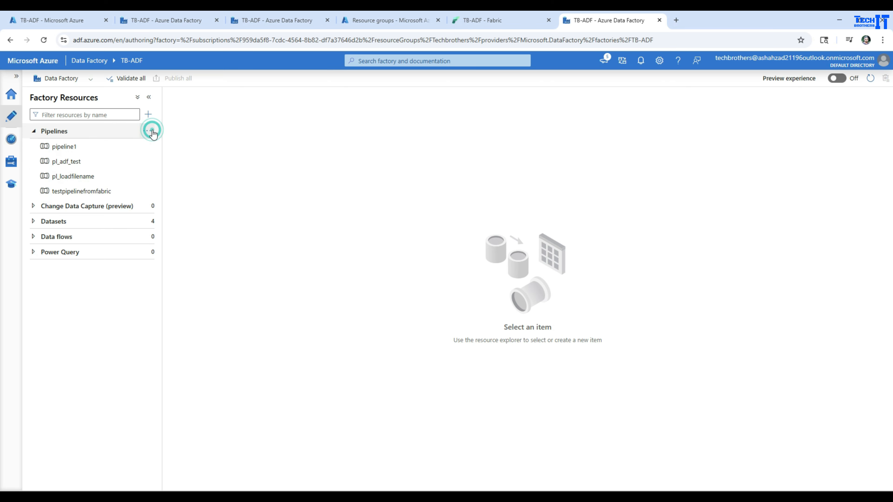
left_click(85, 136)
left_click(44, 40)
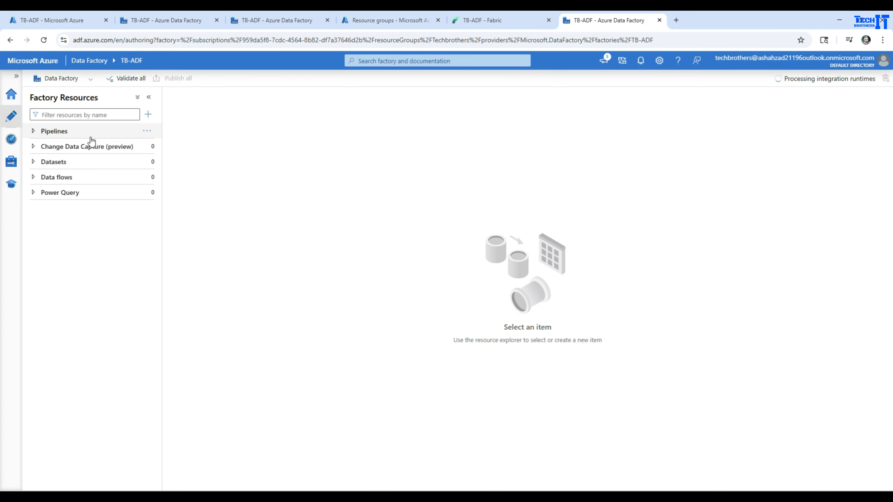
left_click(33, 131)
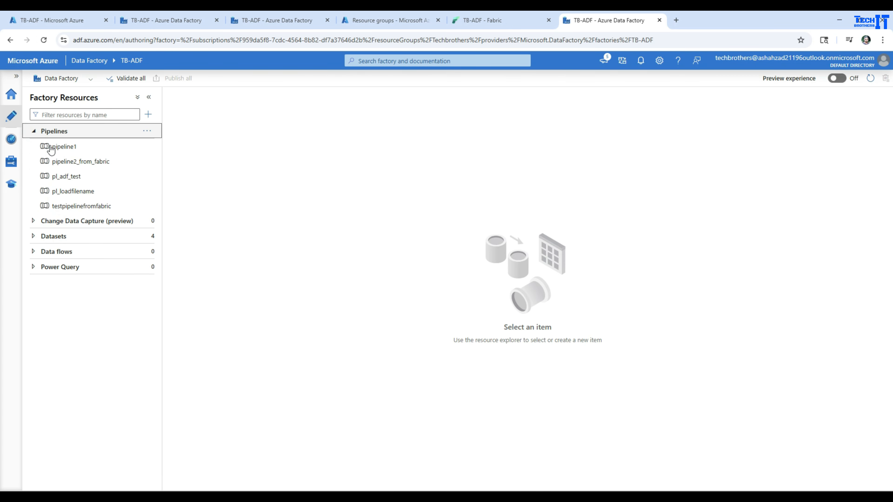
left_click(77, 165)
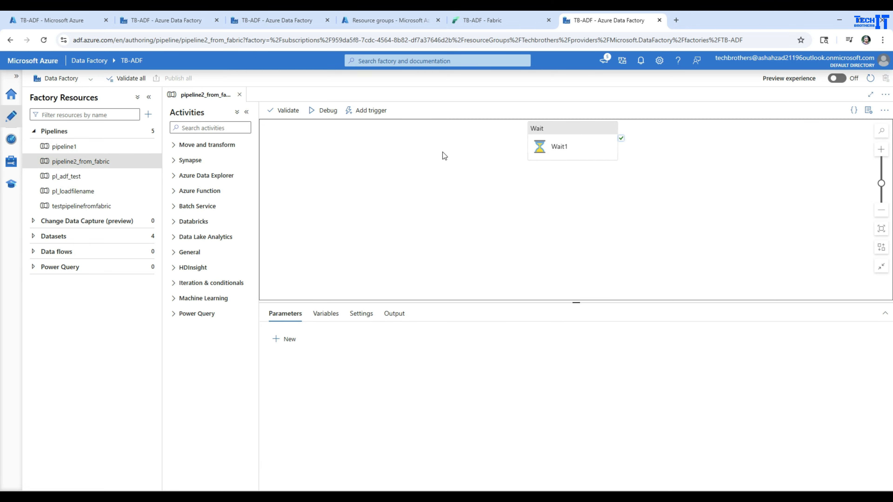
- Compare the pipeline in Fabric and Azure Data Factory, and view the run history of pipeline2_from_fabric in Fabric
left_click(488, 20)
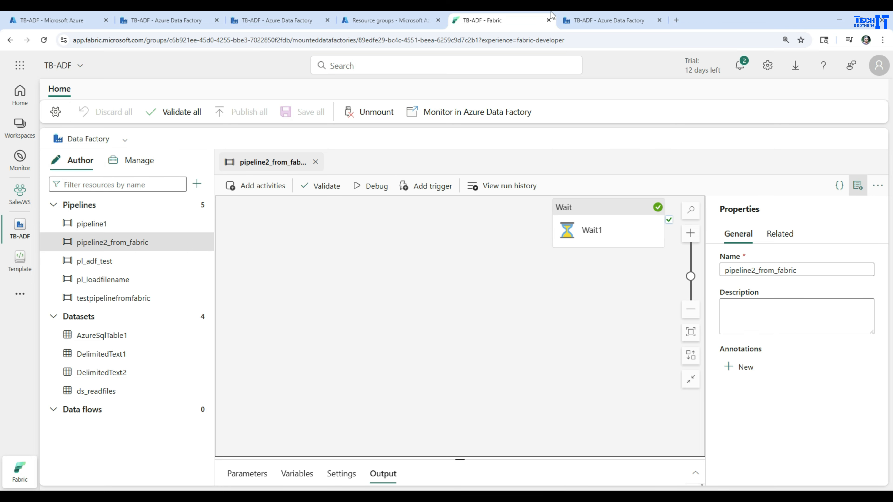
left_click(600, 22)
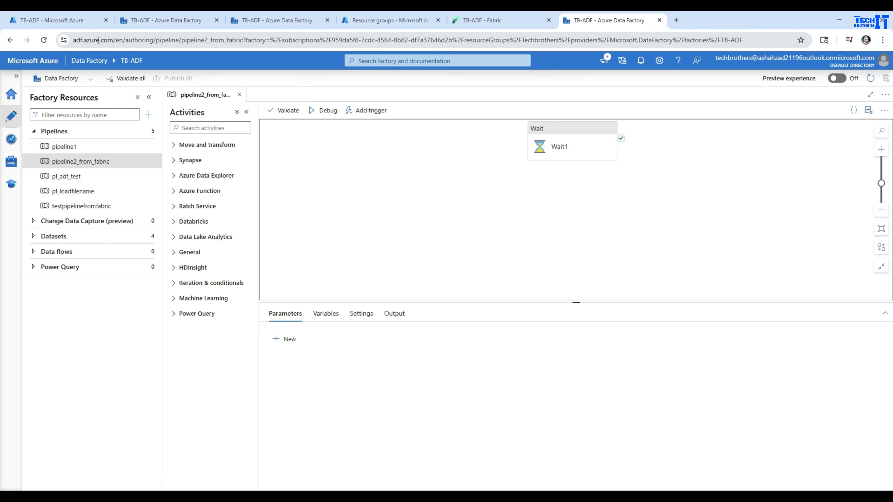
left_click(521, 22)
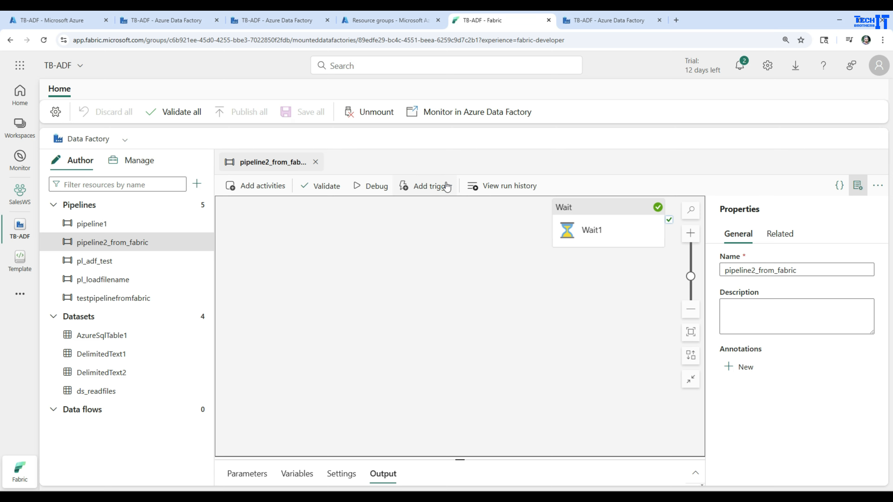
left_click(510, 186)
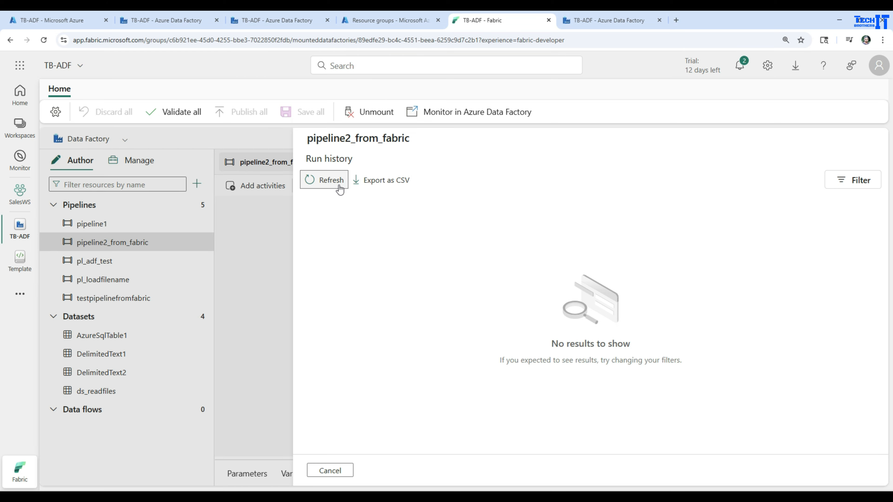
left_click(336, 472)
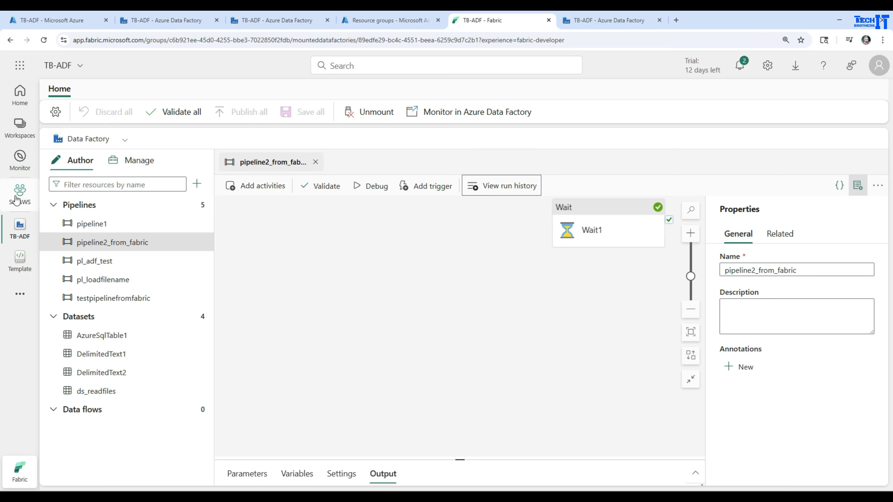
- Open the SalesWS workspace and widen the Type column of its item list to read the full item types
left_click(17, 204)
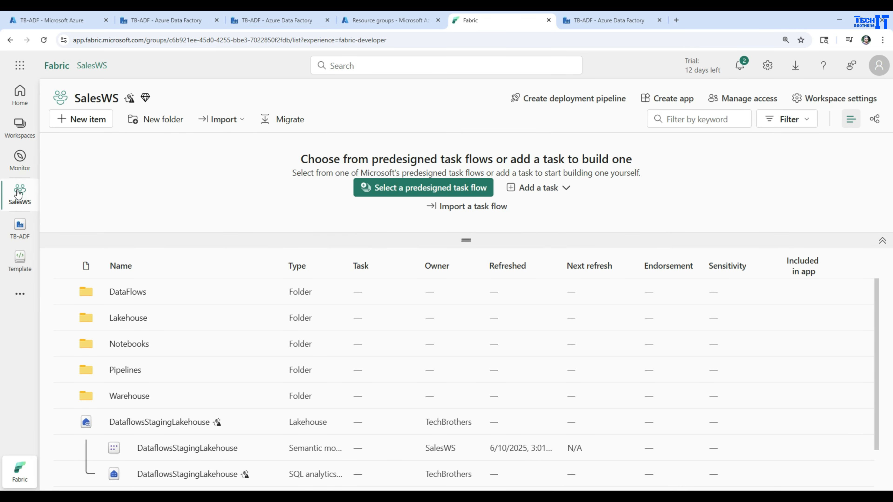
scroll(250, 374, "down", 2)
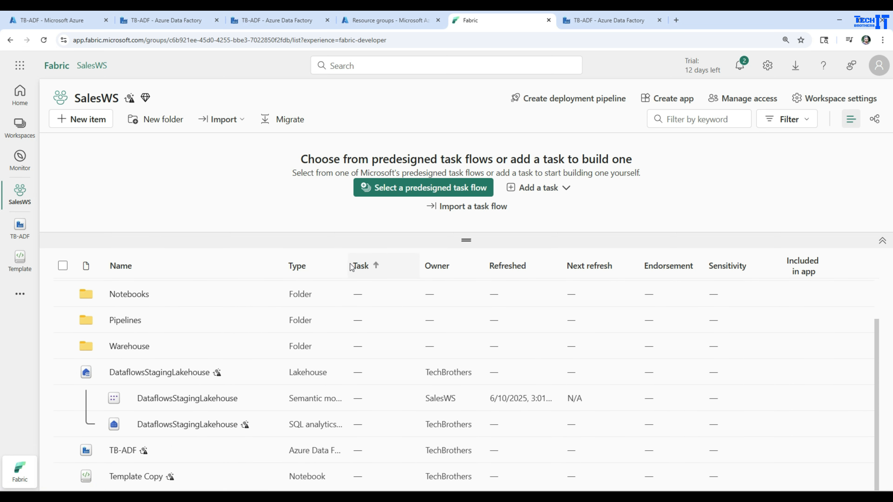
left_click_drag(348, 263, 481, 263)
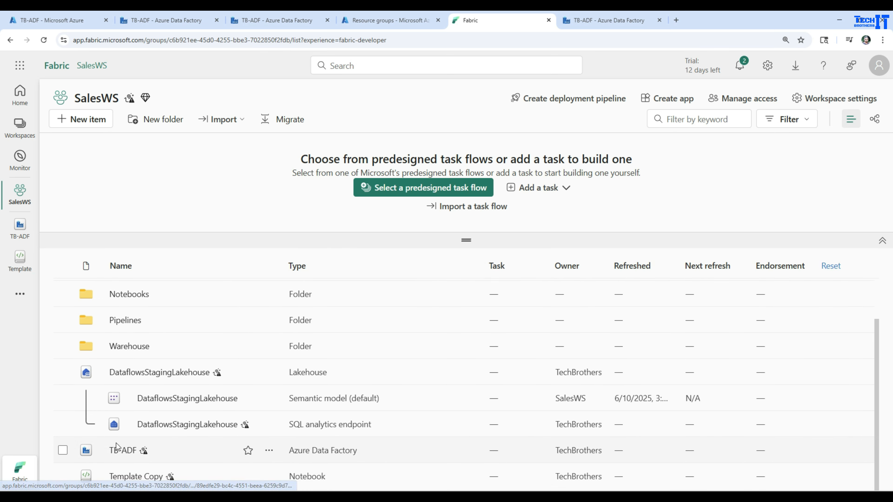
- Unmount the TB-ADF Azure Data Factory from the SalesWS workspace
mouse_move(143, 452)
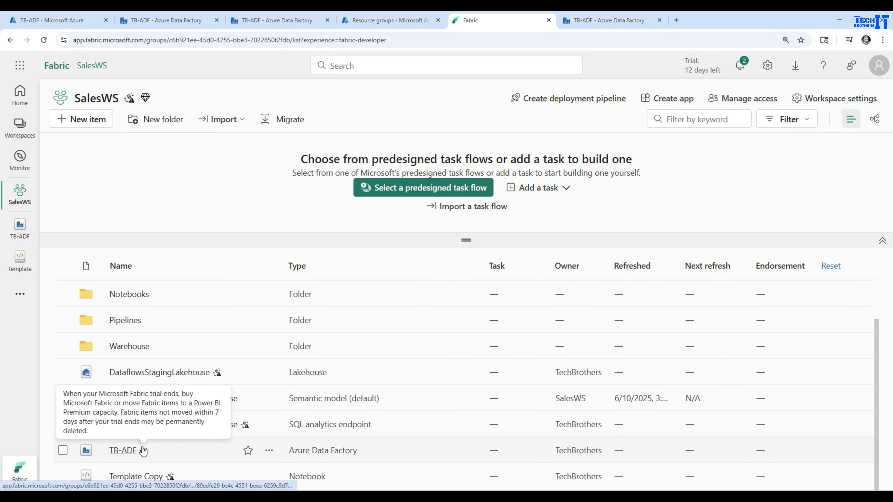
left_click(273, 455)
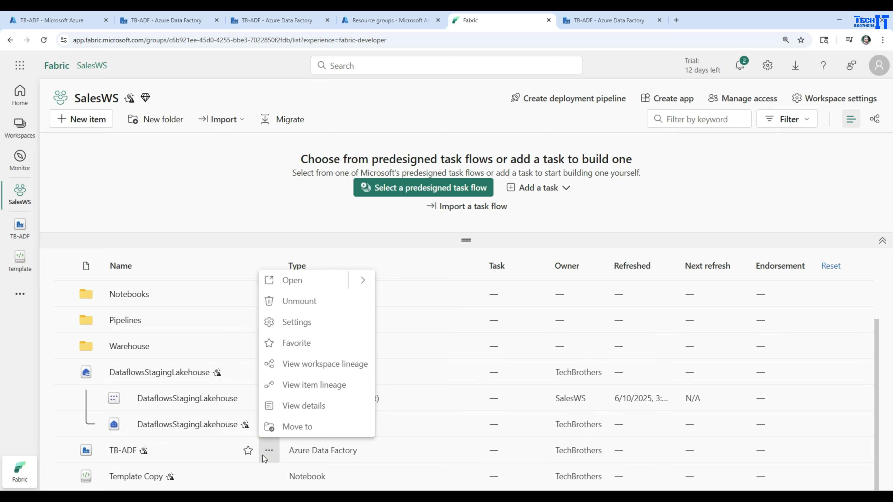
left_click(305, 302)
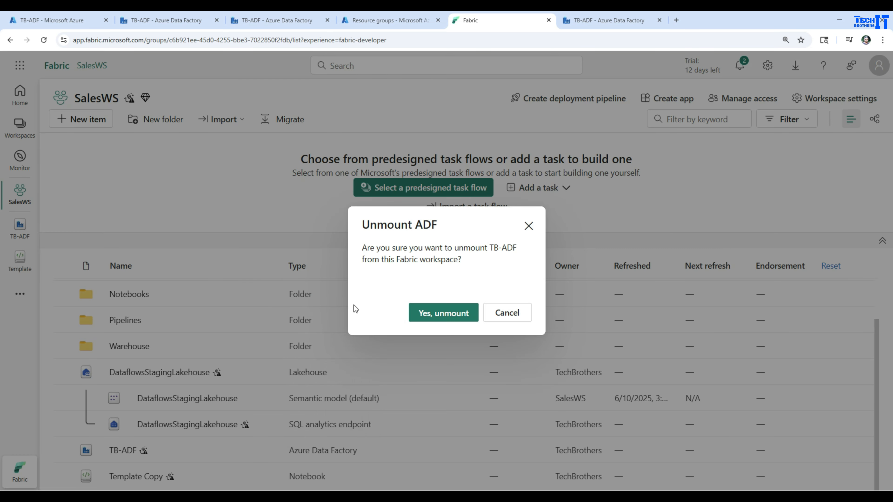
left_click(441, 313)
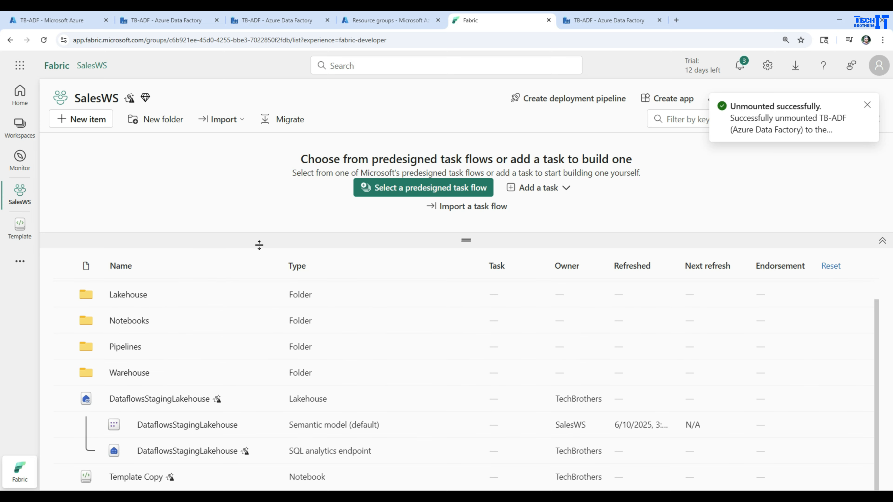
- Switch to Azure Data Factory and reload TB-ADF to check the factory after the unmount
left_click(583, 21)
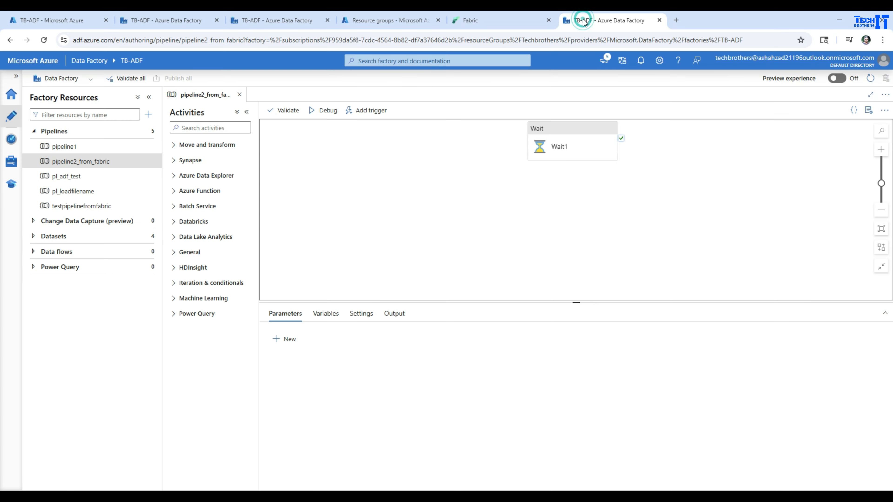
left_click(44, 41)
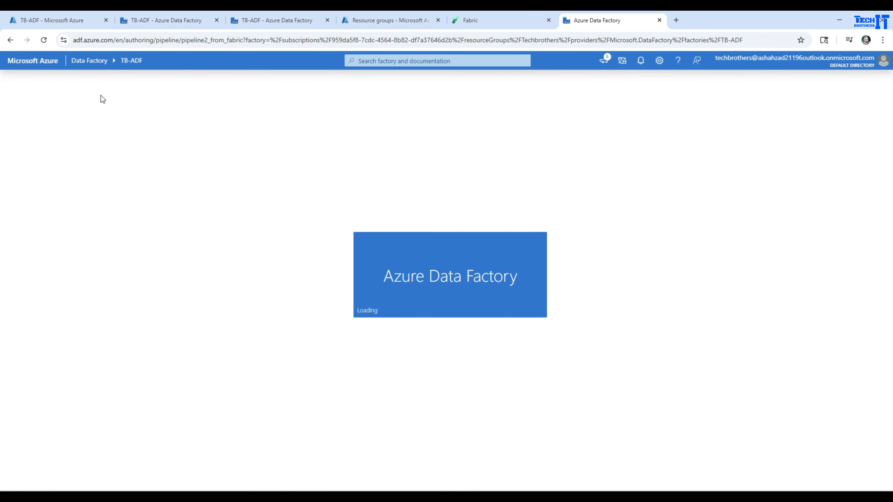